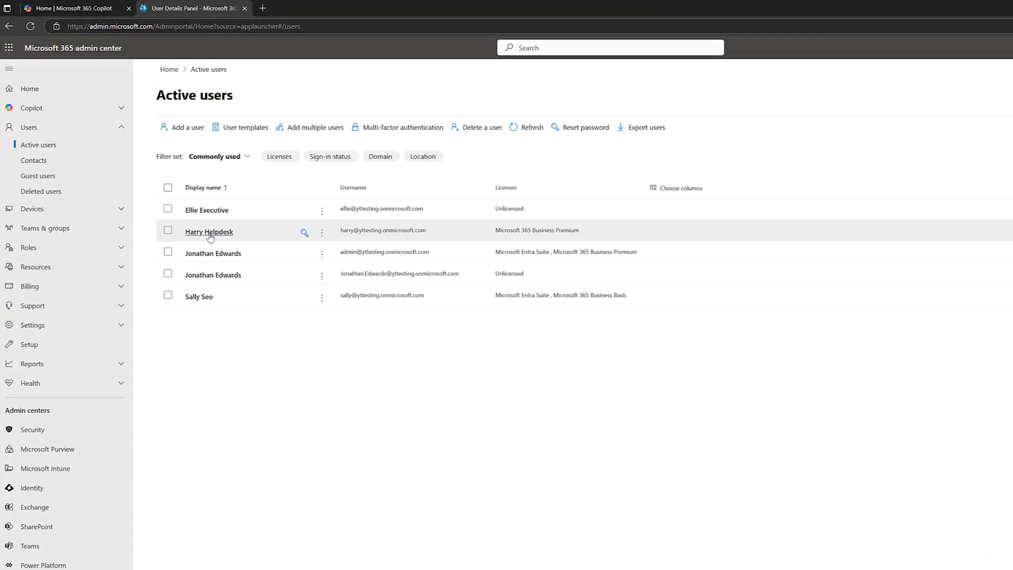
Try Global Administrator on the helpdesk user, then revert to User (no admin center access)
{"action": "left_click", "coordinate": [209, 233]}
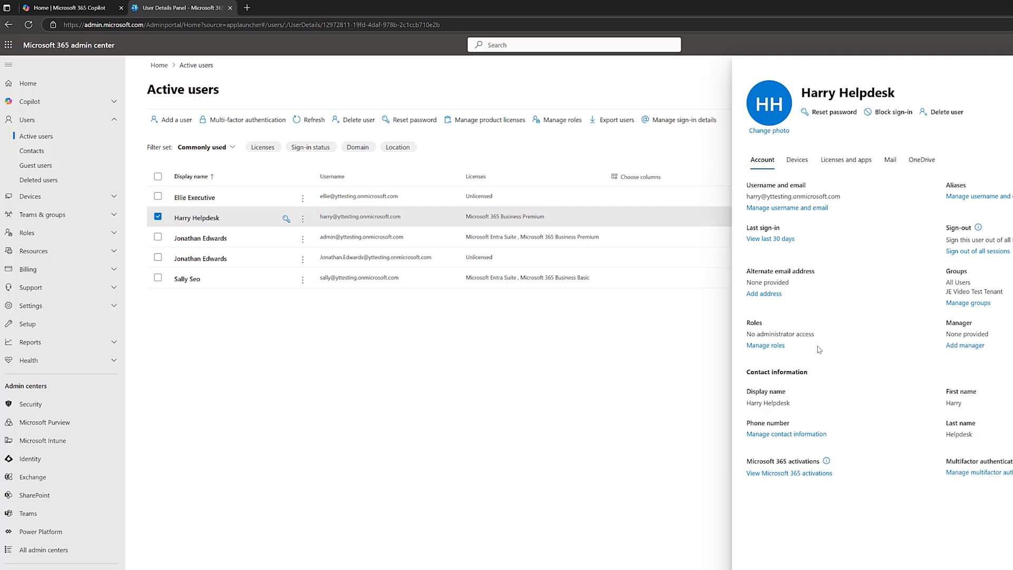
{"action": "left_click", "coordinate": [765, 345]}
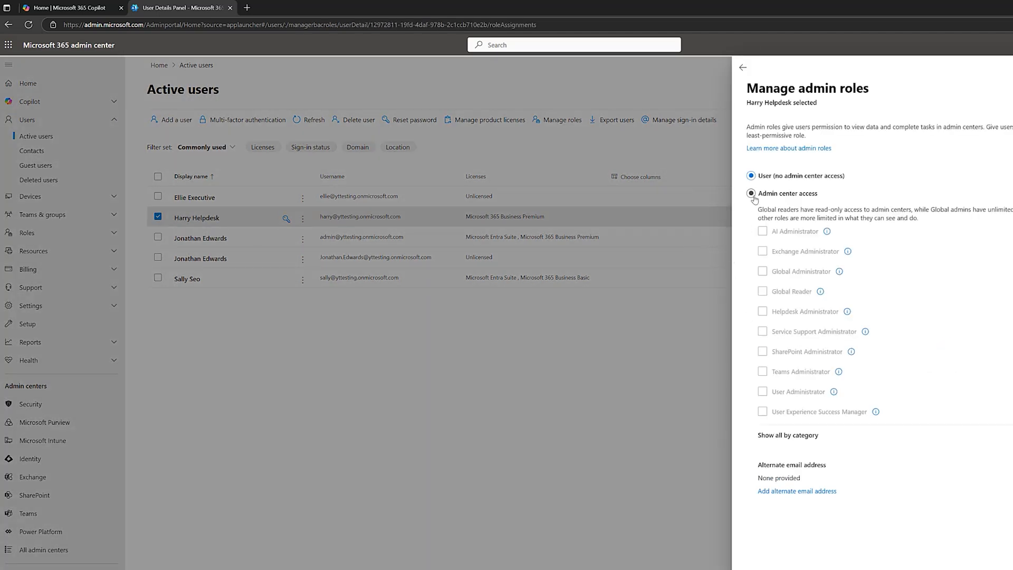
{"action": "left_click", "coordinate": [751, 193]}
{"action": "left_click", "coordinate": [764, 272]}
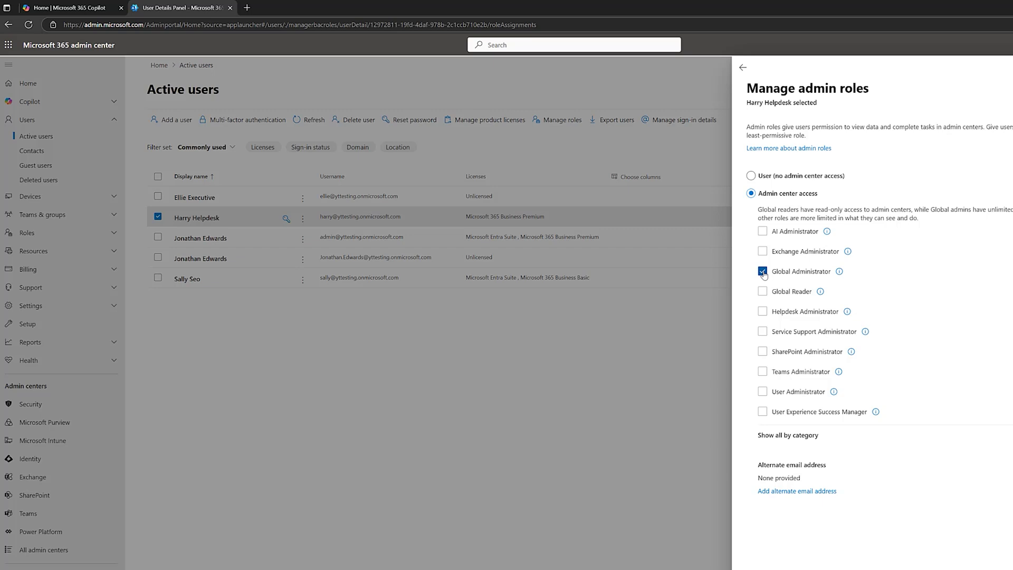
{"action": "left_click", "coordinate": [763, 271]}
{"action": "left_click", "coordinate": [751, 176]}
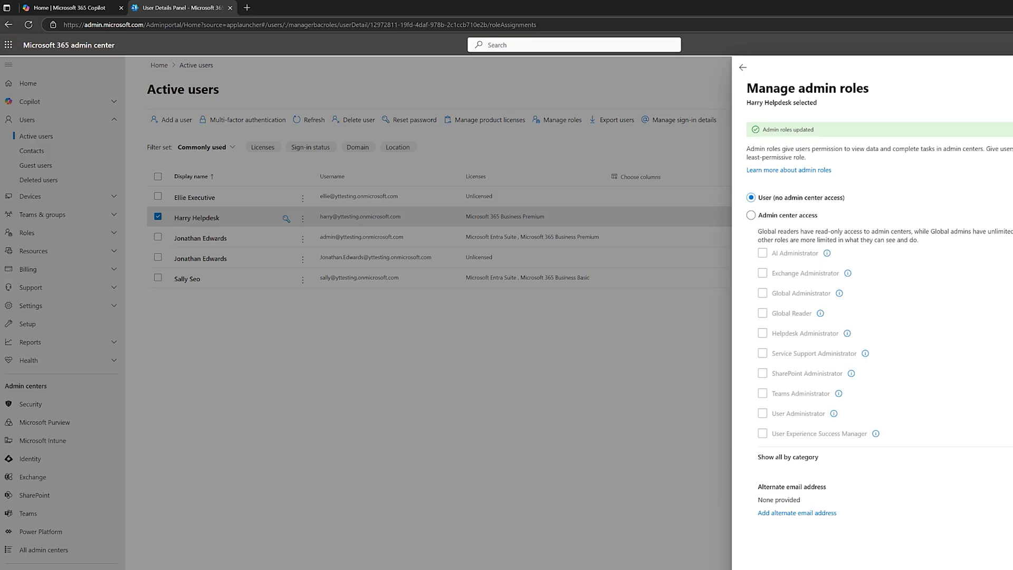
{"action": "left_click", "coordinate": [623, 515]}
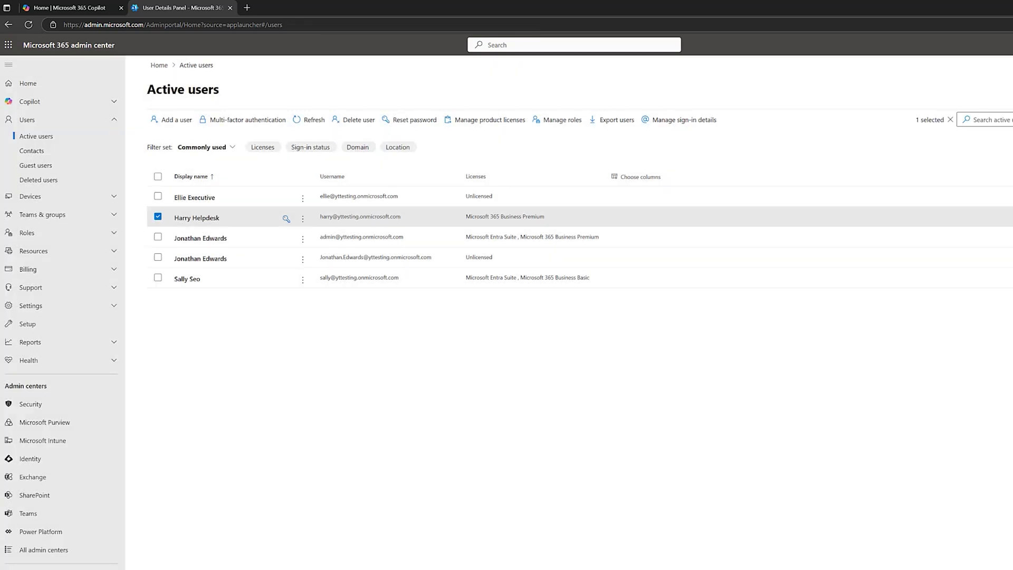
In the Azure portal, attempt to reset the executive user's password as the helpdesk user
{"action": "mouse_move", "coordinate": [690, 569]}
{"action": "left_click", "coordinate": [731, 566]}
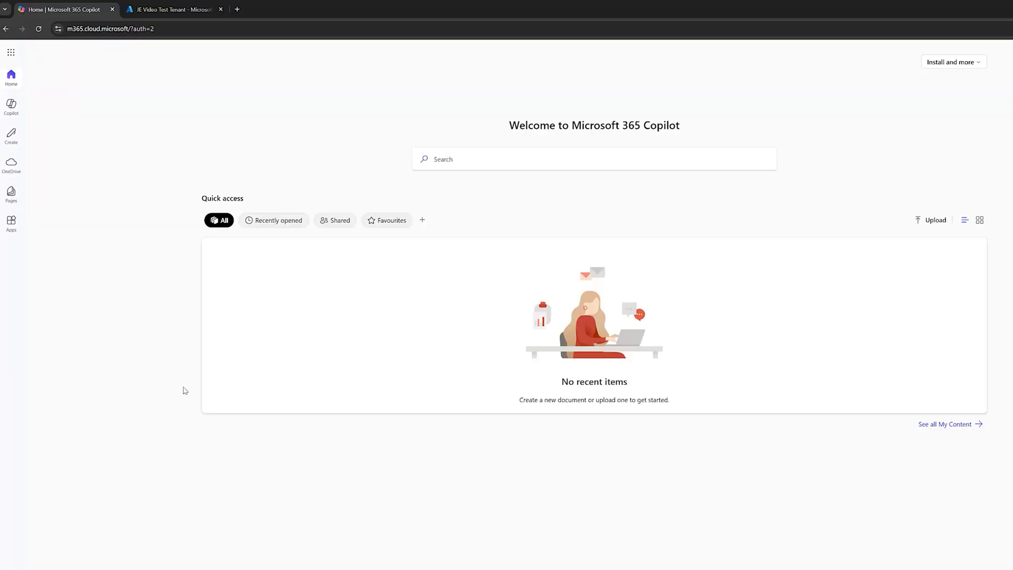
{"action": "left_click", "coordinate": [175, 9]}
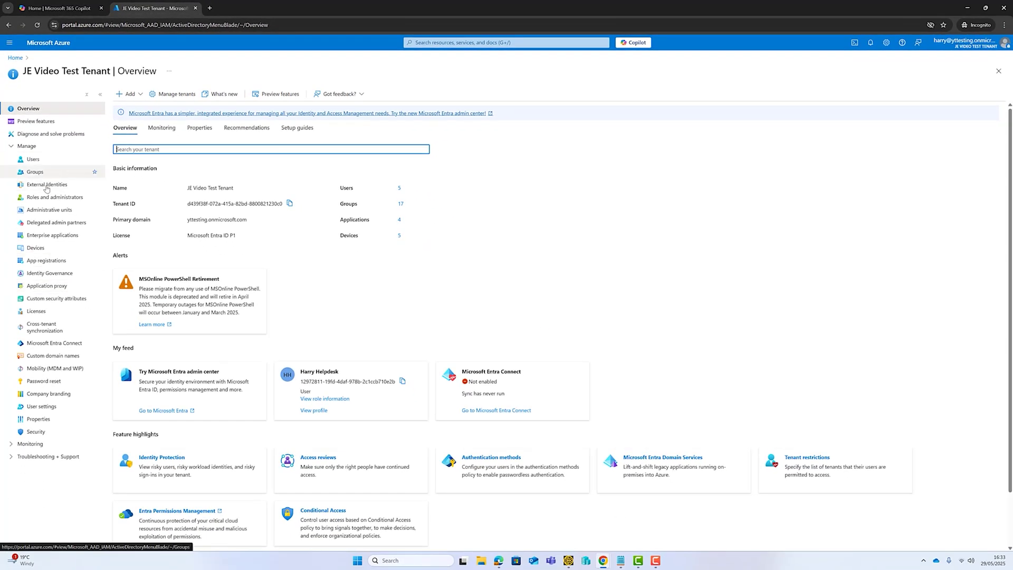
{"action": "left_click", "coordinate": [45, 164]}
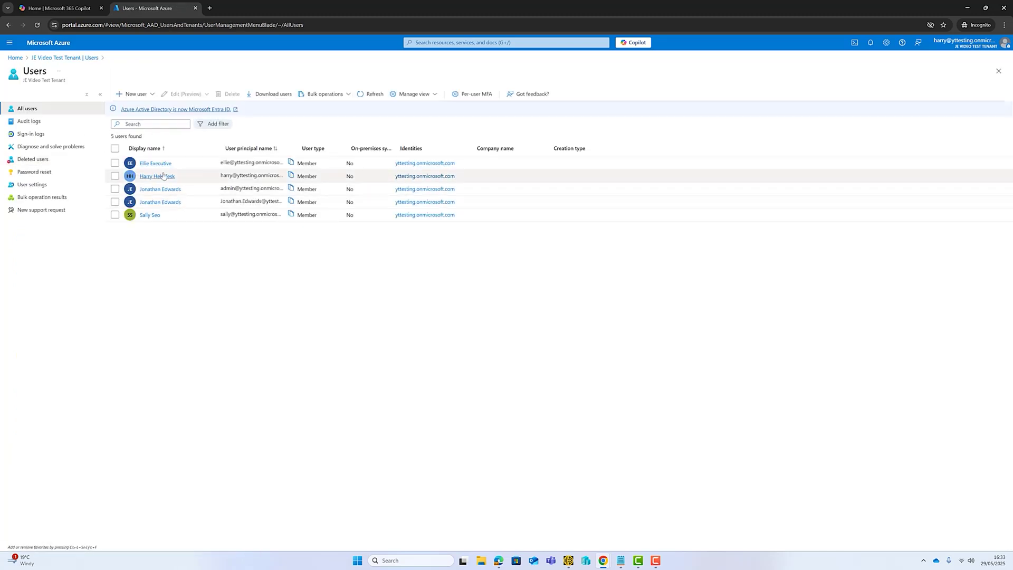
{"action": "left_click", "coordinate": [161, 165]}
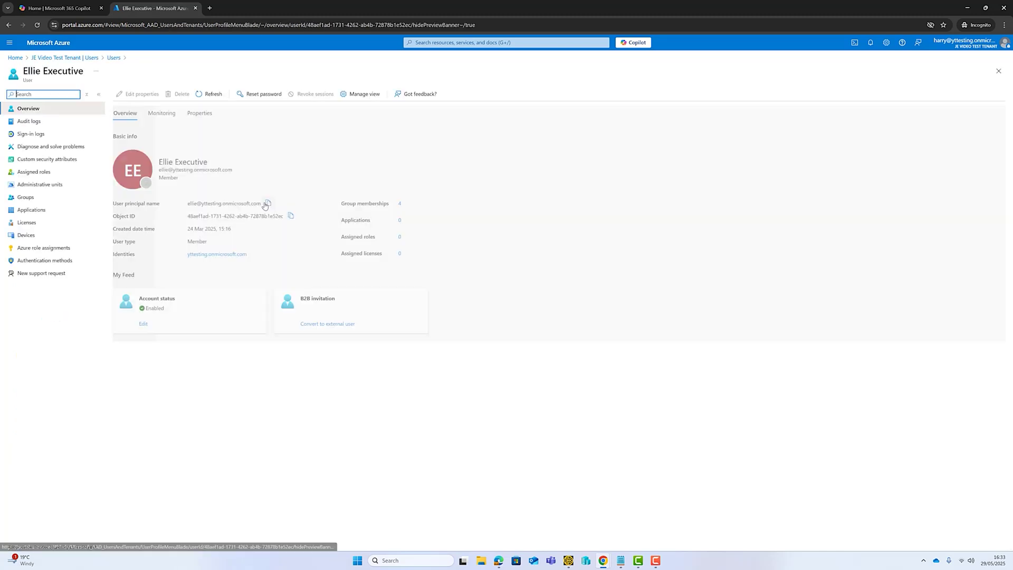
{"action": "left_click", "coordinate": [261, 95]}
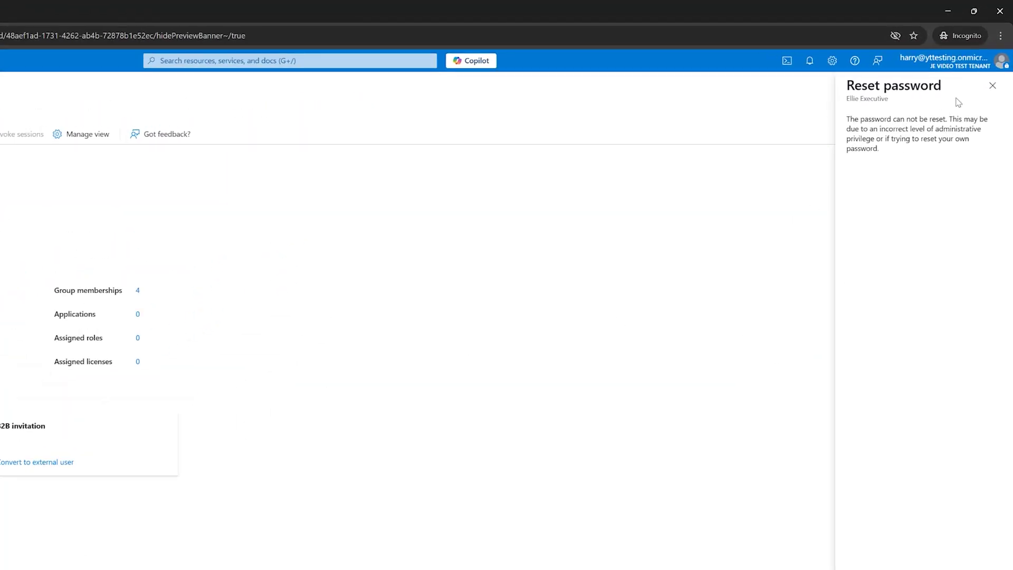
Dismiss the insufficient-privilege error and return to the admin's browser window
{"action": "left_click", "coordinate": [992, 86]}
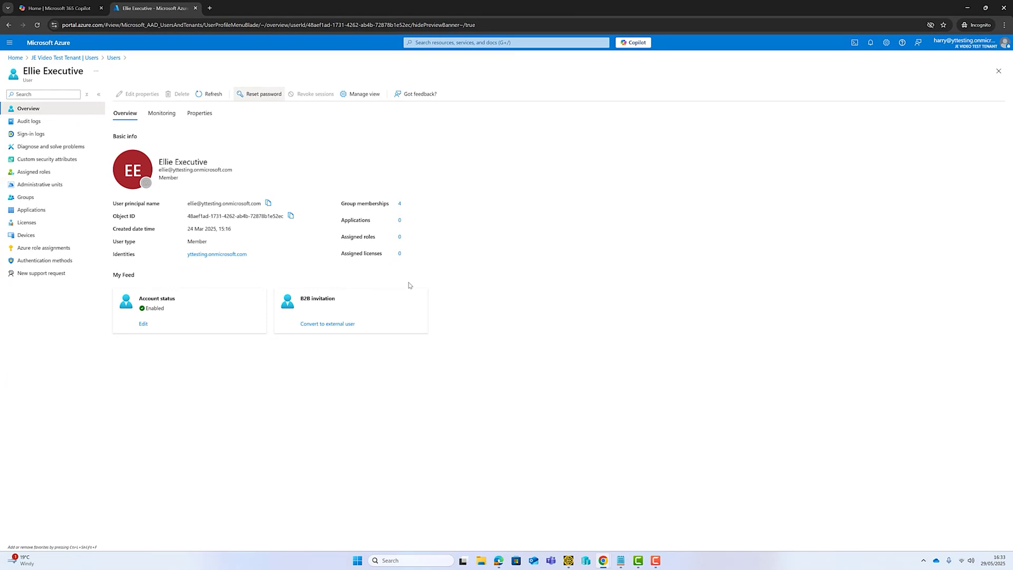
{"action": "mouse_move", "coordinate": [499, 560]}
{"action": "left_click", "coordinate": [516, 528]}
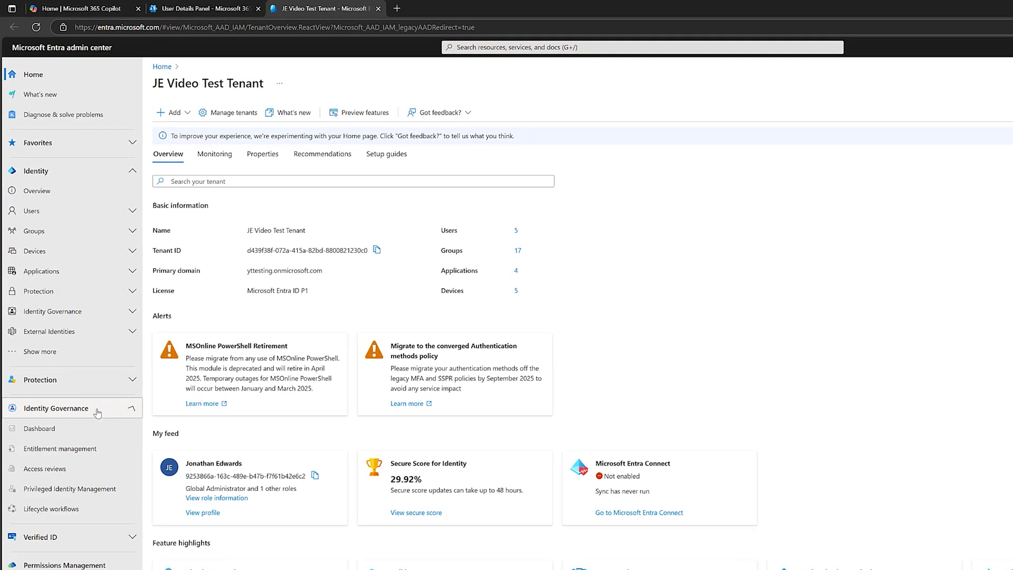
Open PIM's Microsoft Entra roles via Assign Eligibility and browse the tenant's roles list
{"action": "left_click", "coordinate": [66, 492]}
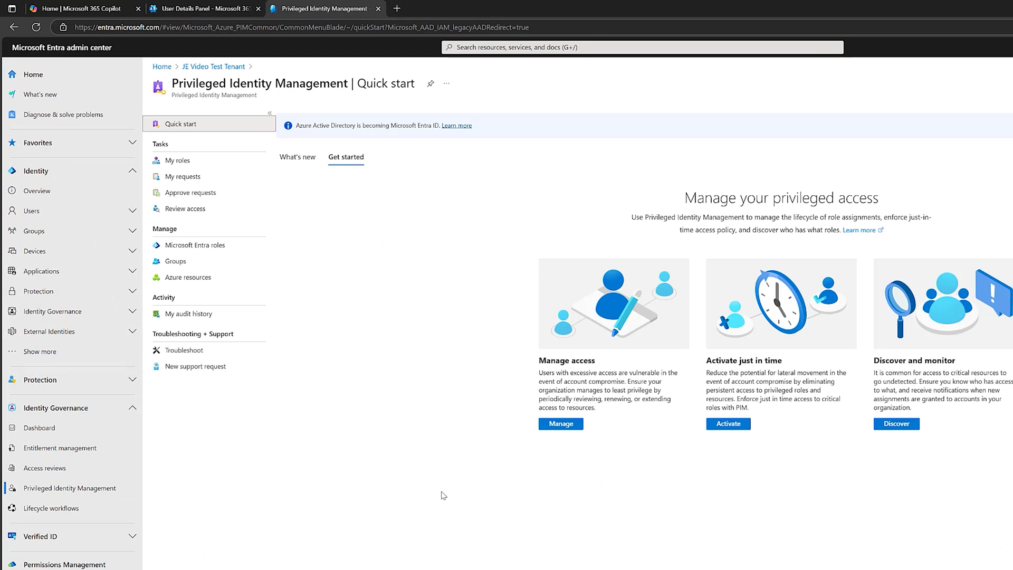
{"action": "left_click", "coordinate": [222, 244]}
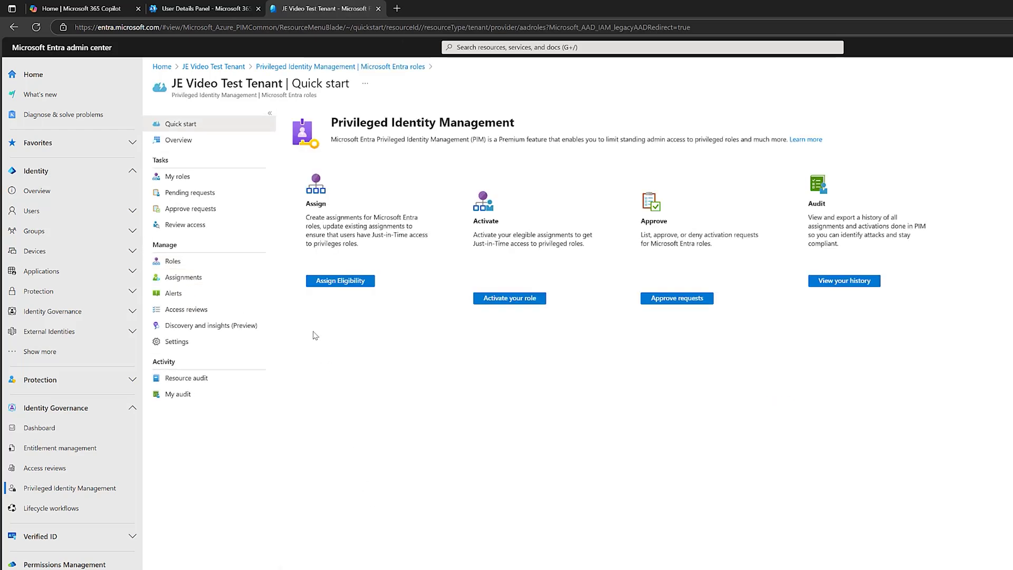
{"action": "left_click", "coordinate": [343, 282]}
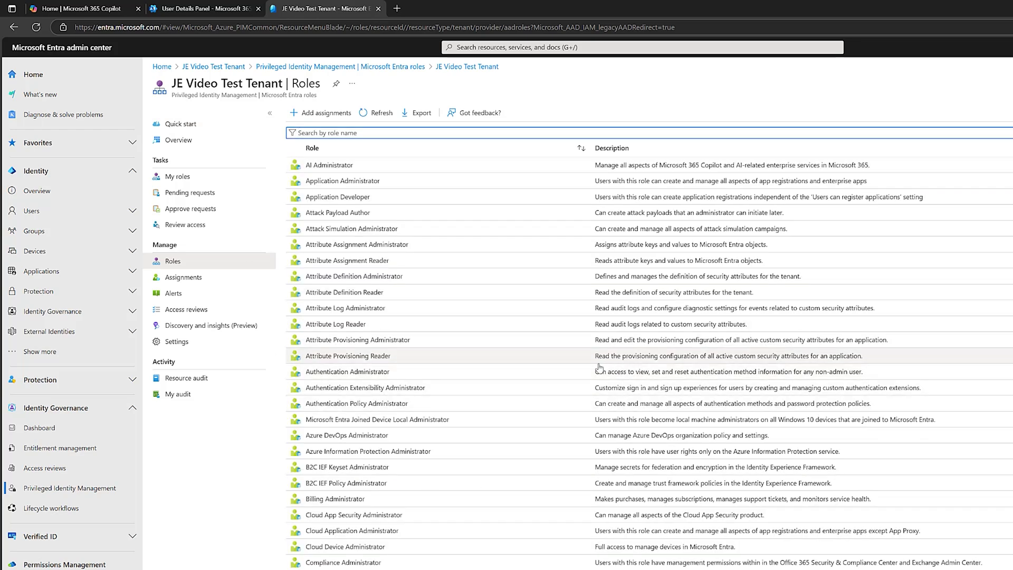
{"action": "scroll", "coordinate": [599, 368], "scroll_direction": "down", "scroll_amount": 6}
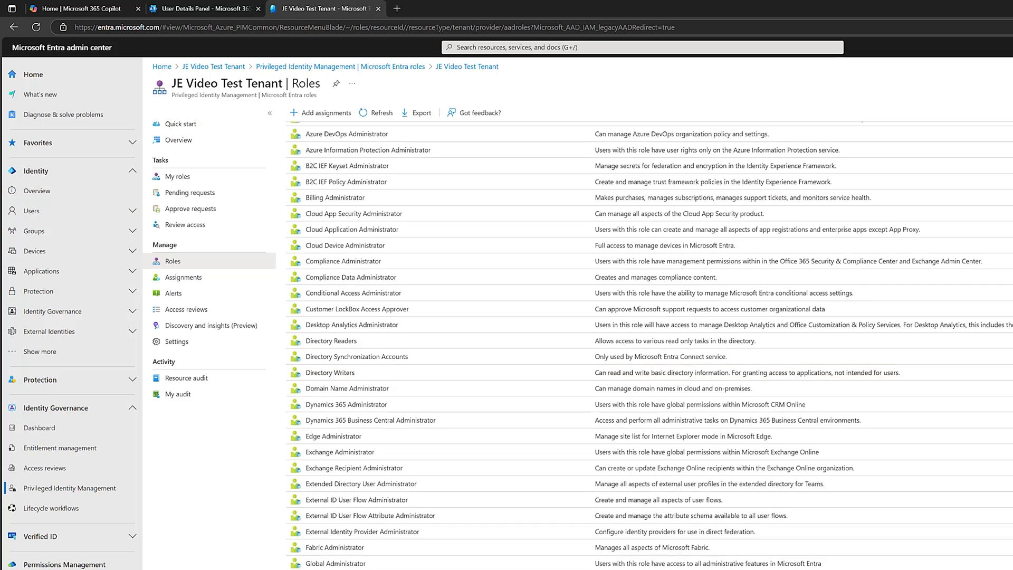
{"action": "scroll", "coordinate": [649, 346], "scroll_direction": "down", "scroll_amount": 20}
{"action": "scroll", "coordinate": [649, 345], "scroll_direction": "up", "scroll_amount": 20}
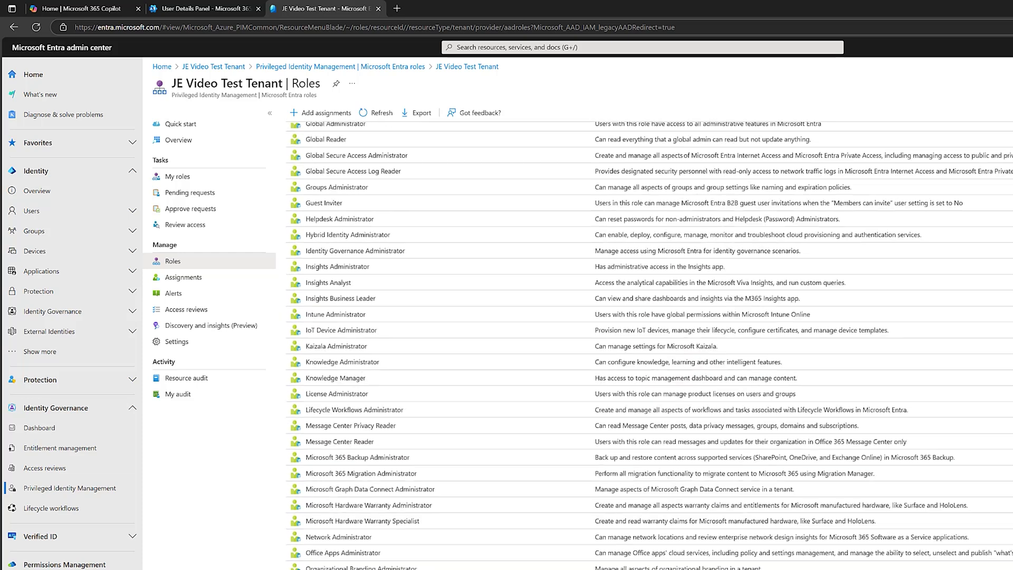
{"action": "scroll", "coordinate": [666, 301], "scroll_direction": "up", "scroll_amount": 2}
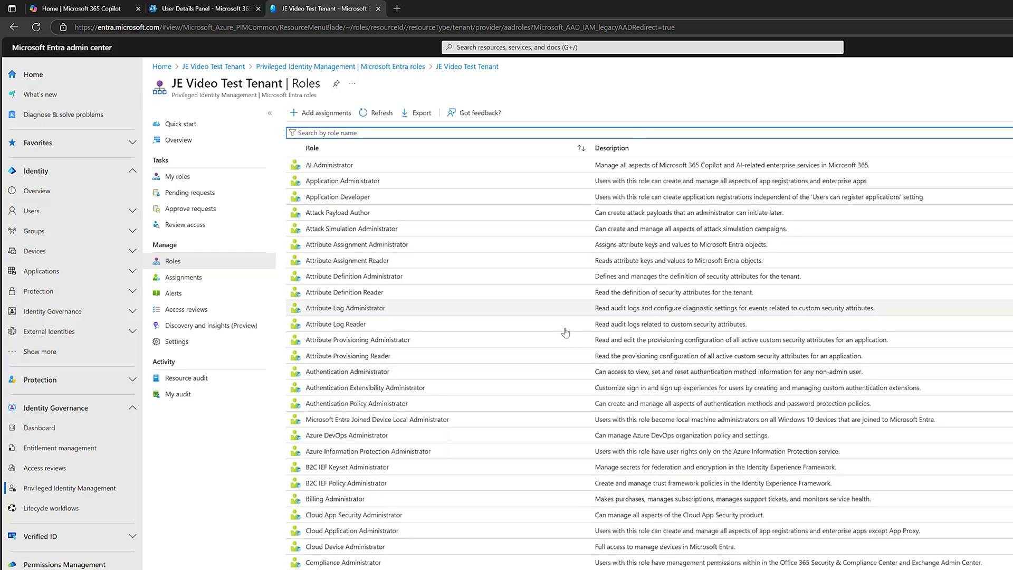
{"action": "scroll", "coordinate": [535, 481], "scroll_direction": "down", "scroll_amount": 1}
{"action": "scroll", "coordinate": [535, 481], "scroll_direction": "down", "scroll_amount": 8}
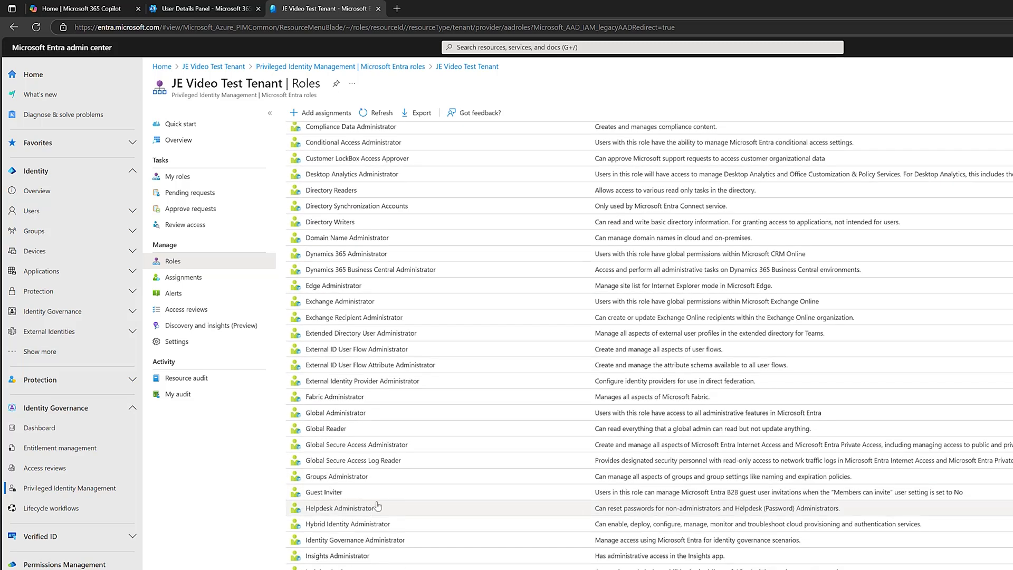
Draft a Helpdesk Administrator assignment for the helpdesk user and continue to Setting
{"action": "left_click", "coordinate": [336, 117]}
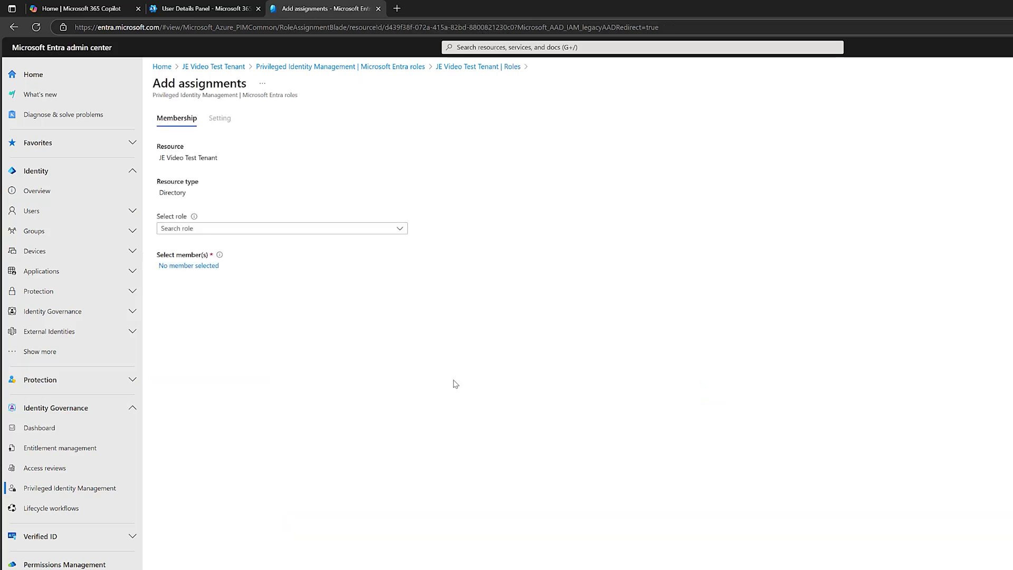
{"action": "left_click", "coordinate": [401, 230]}
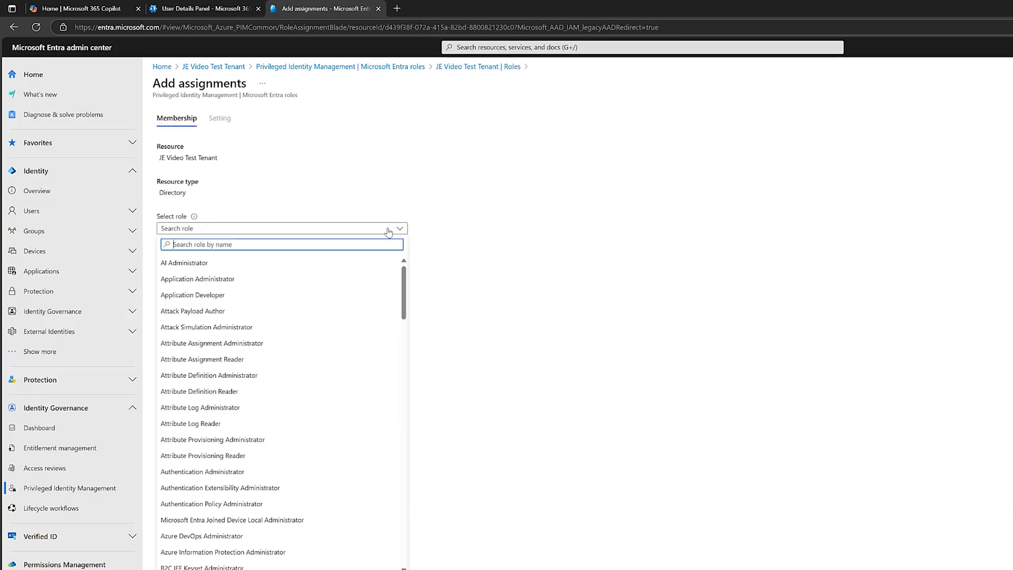
{"action": "type", "text": "h"}
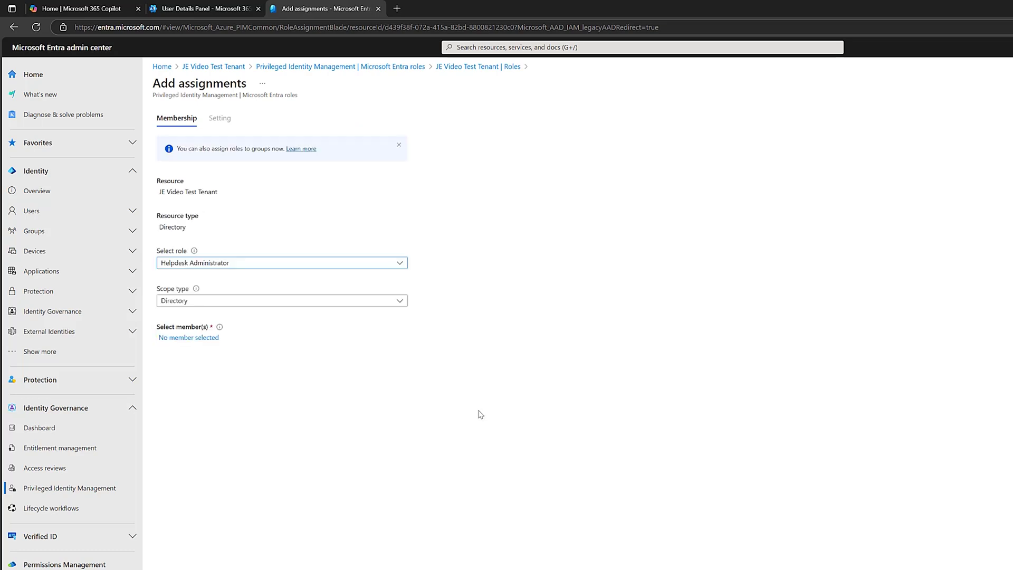
{"action": "left_click", "coordinate": [199, 338]}
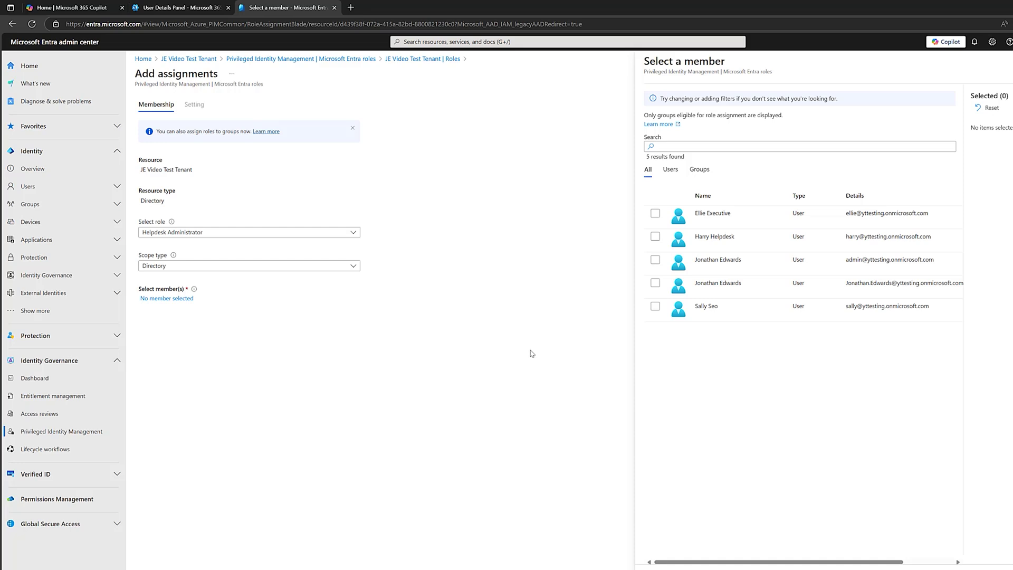
{"action": "left_click", "coordinate": [655, 236]}
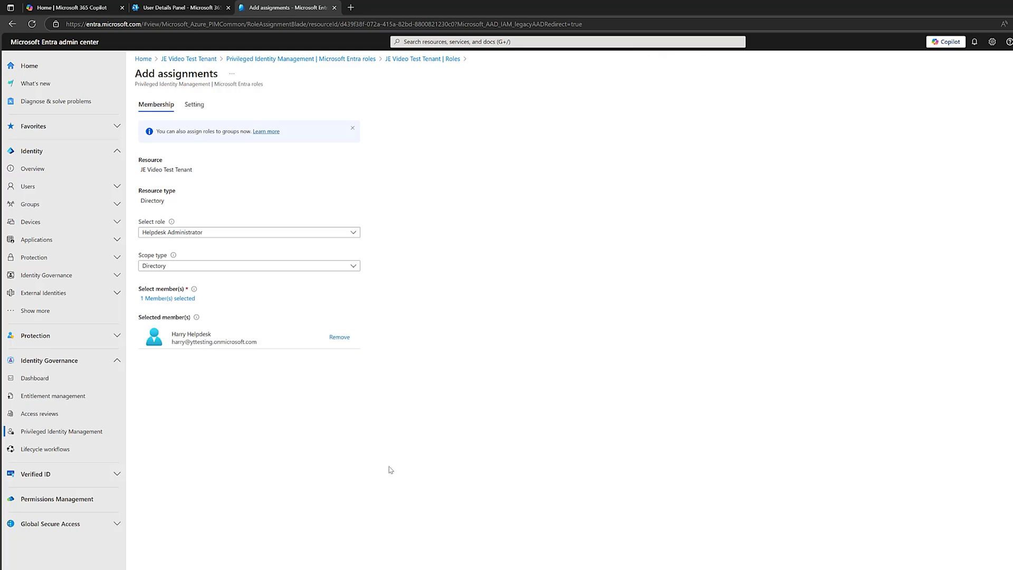
{"action": "left_click", "coordinate": [208, 564]}
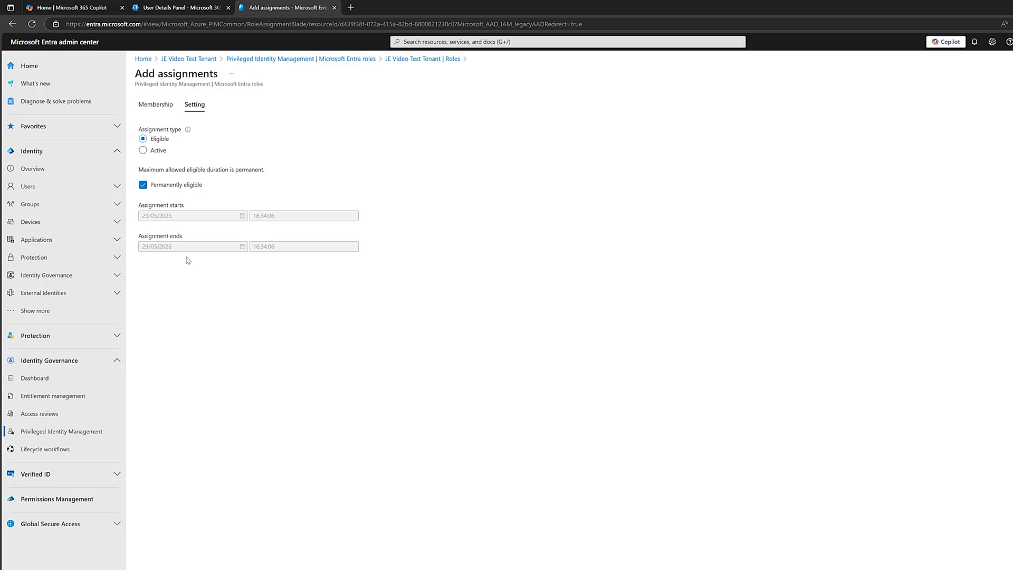
Keep the assignment permanently eligible and view Helpdesk Administrator's eligible assignments
{"action": "left_click", "coordinate": [143, 185]}
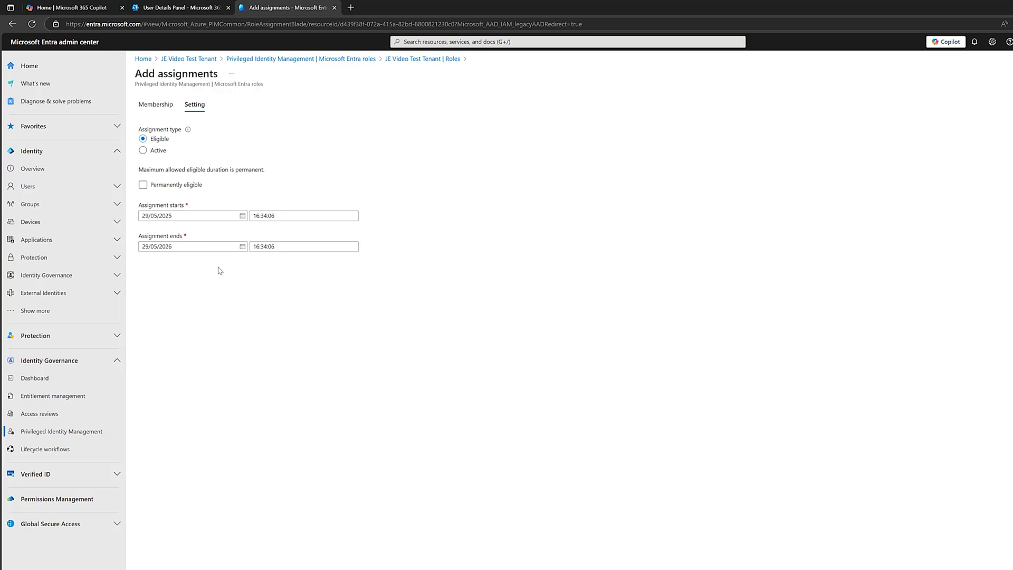
{"action": "left_click", "coordinate": [143, 185]}
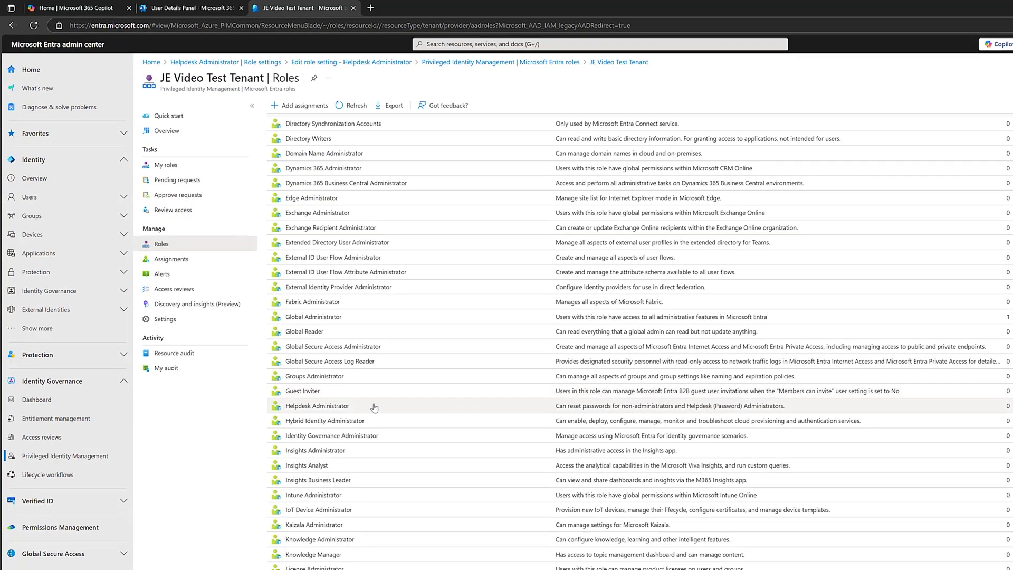
{"action": "left_click", "coordinate": [298, 409]}
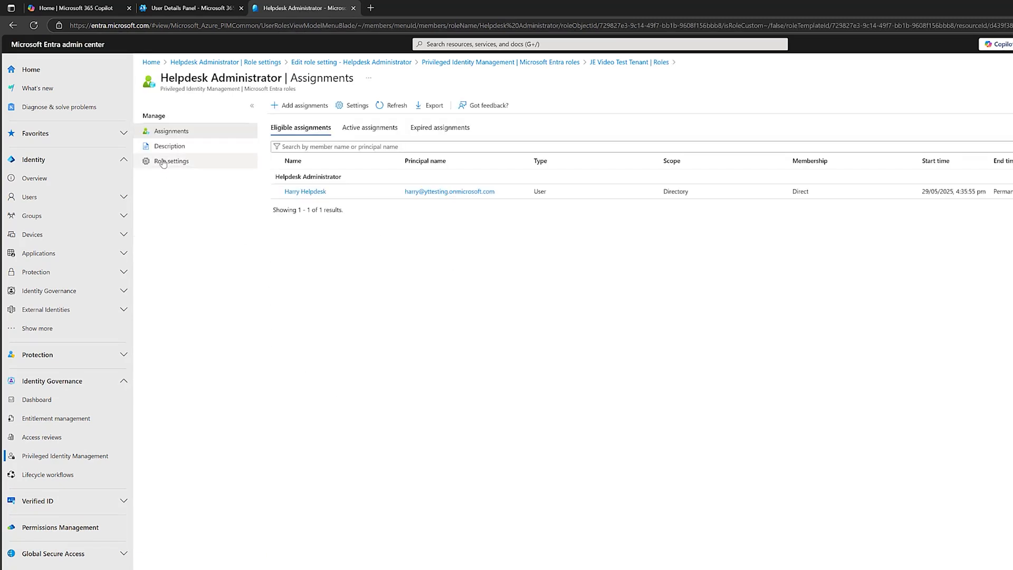
Open the Helpdesk Administrator role settings in edit mode
{"action": "left_click", "coordinate": [194, 165]}
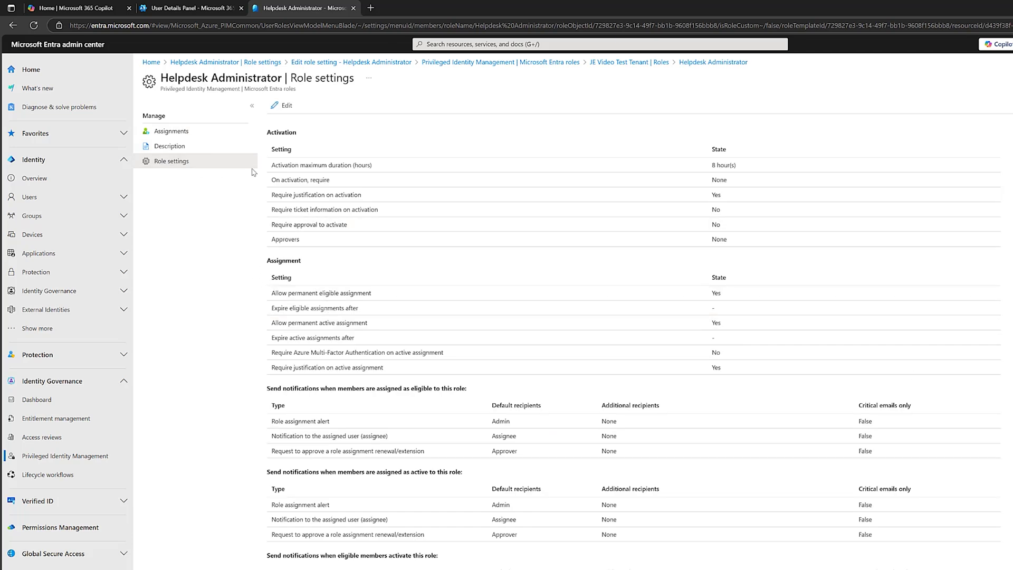
{"action": "left_click", "coordinate": [284, 108]}
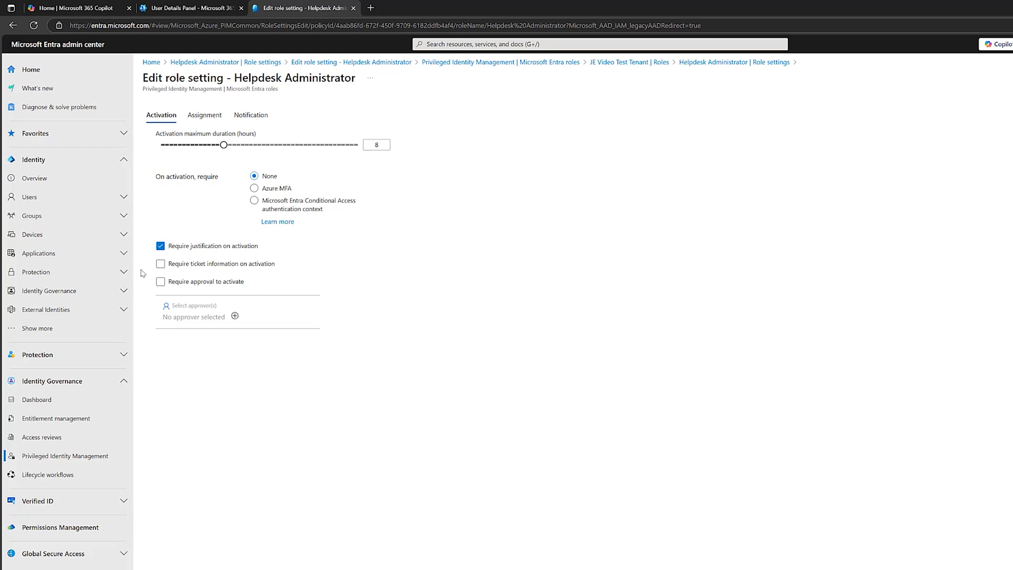
Require approval to activate, without ticket info, and choose the admin account as approver
{"action": "left_click", "coordinate": [164, 265]}
{"action": "left_click", "coordinate": [160, 265]}
{"action": "left_click", "coordinate": [160, 282]}
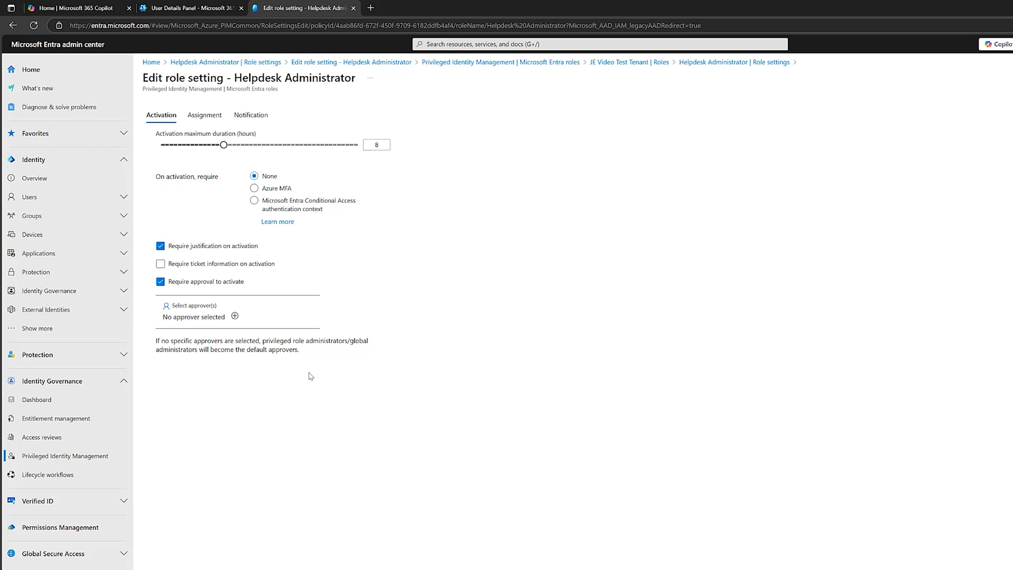
{"action": "left_click", "coordinate": [235, 316]}
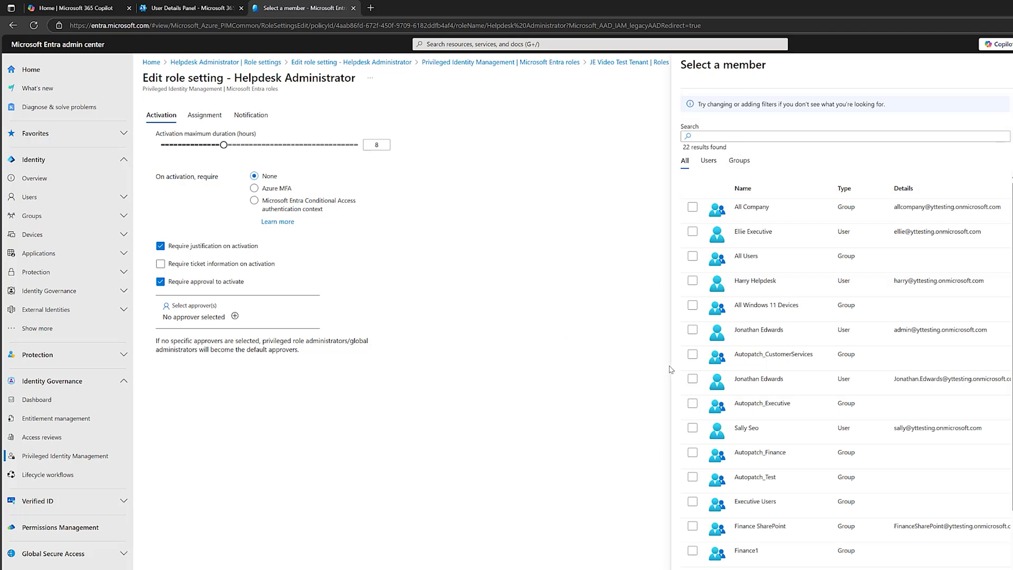
{"action": "left_click", "coordinate": [693, 330]}
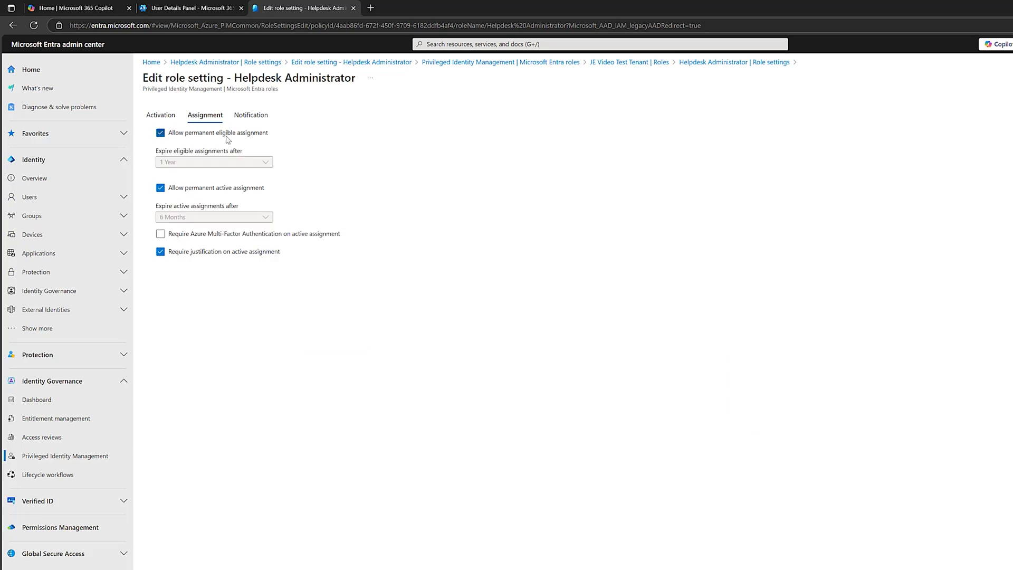
Review the eligible assignment expiry options but keep permanent eligible assignment allowed
{"action": "left_click", "coordinate": [160, 133]}
{"action": "left_click", "coordinate": [185, 162]}
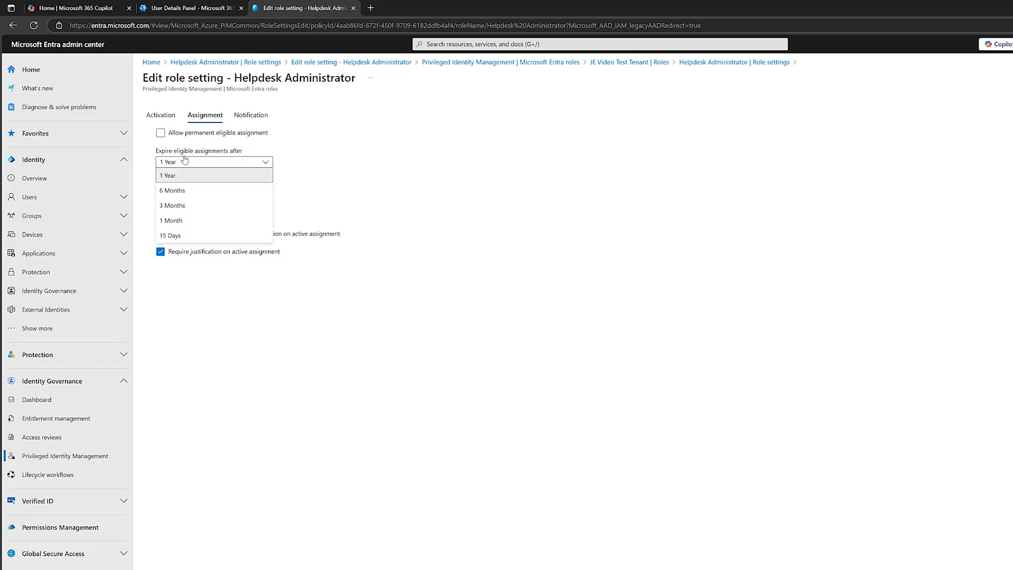
{"action": "left_click", "coordinate": [161, 134]}
{"action": "left_click", "coordinate": [161, 134]}
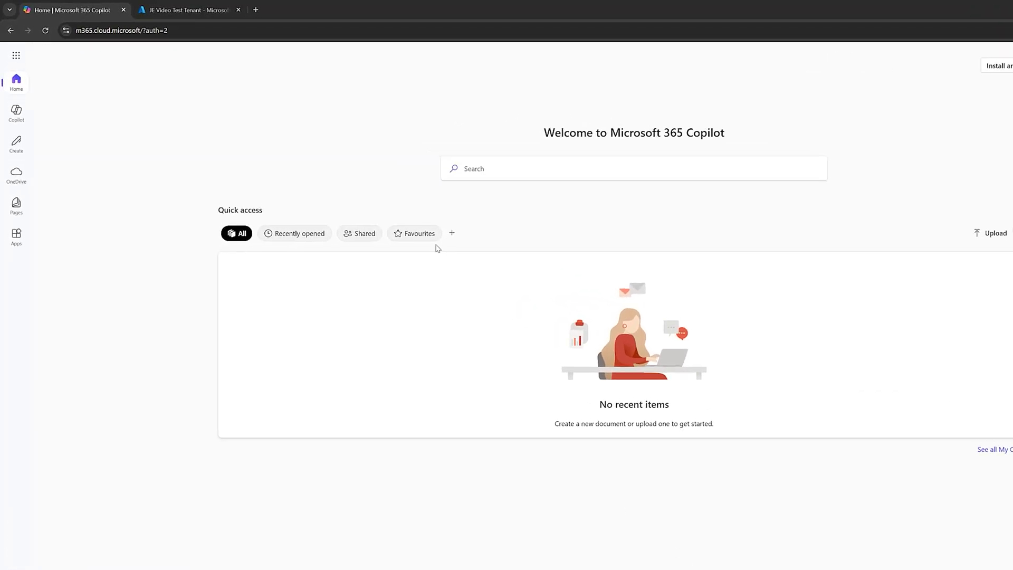
In the Azure portal, go to Privileged Identity Management from the tenant's Feature highlights
{"action": "left_click", "coordinate": [179, 9]}
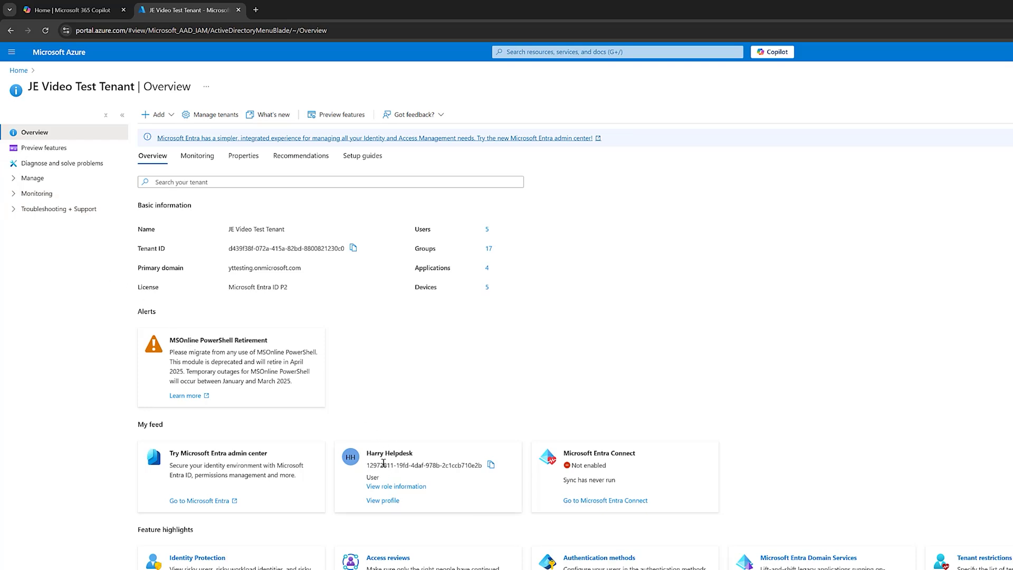
{"action": "scroll", "coordinate": [457, 399], "scroll_direction": "down", "scroll_amount": 2}
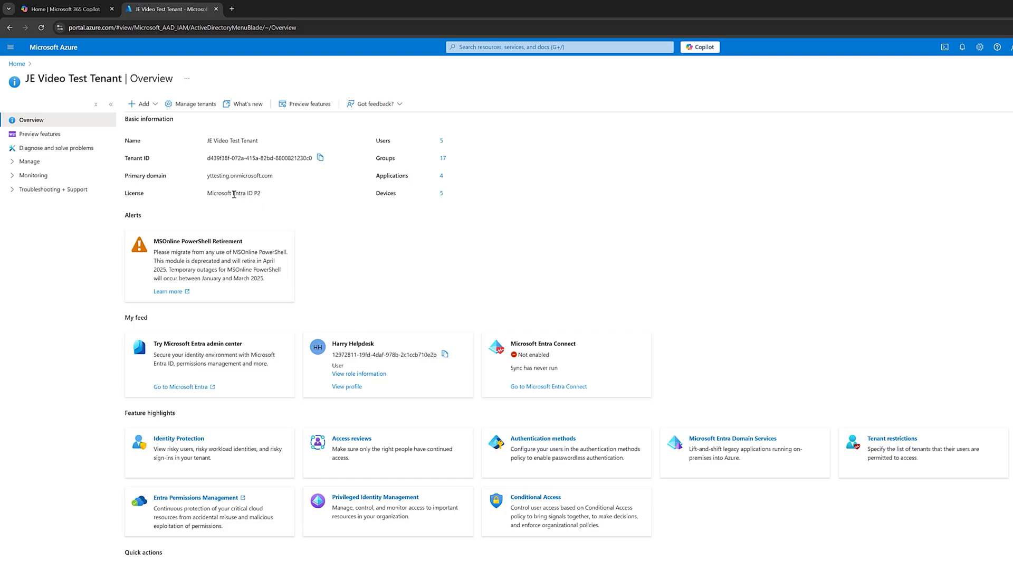
{"action": "left_click", "coordinate": [397, 499]}
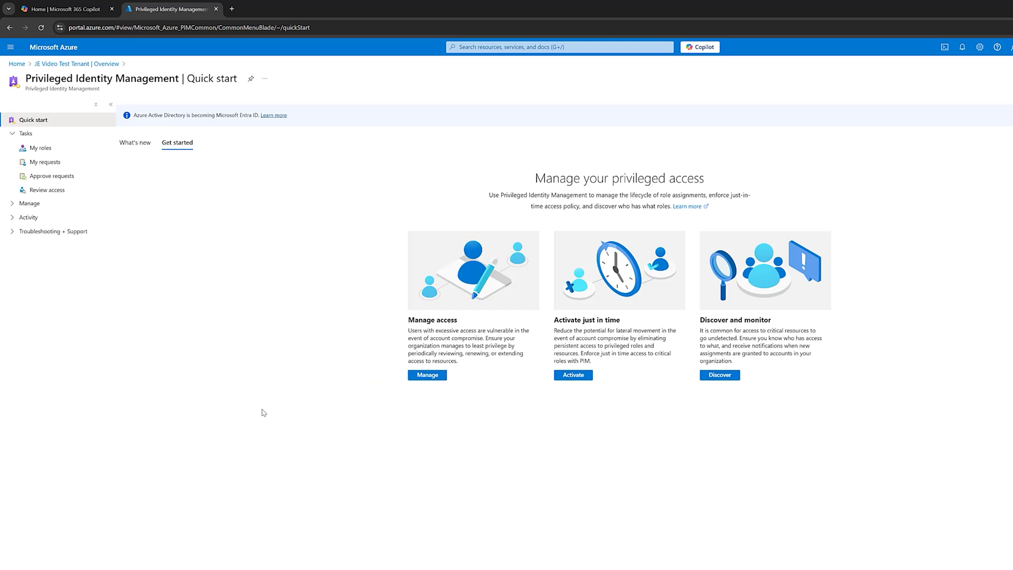
Under My roles, start activating the eligible Helpdesk Administrator role
{"action": "left_click", "coordinate": [39, 150]}
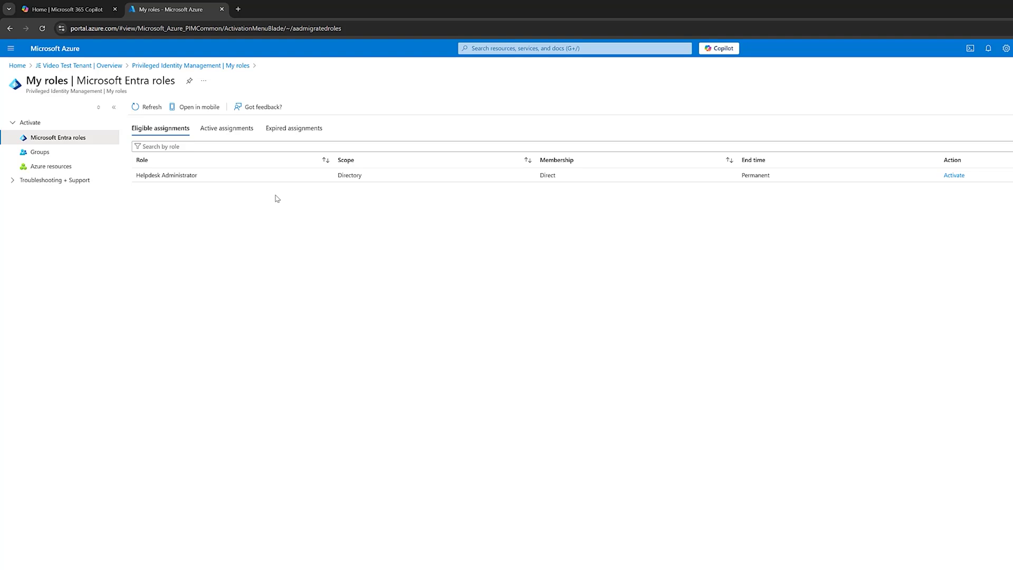
{"action": "left_click", "coordinate": [954, 175]}
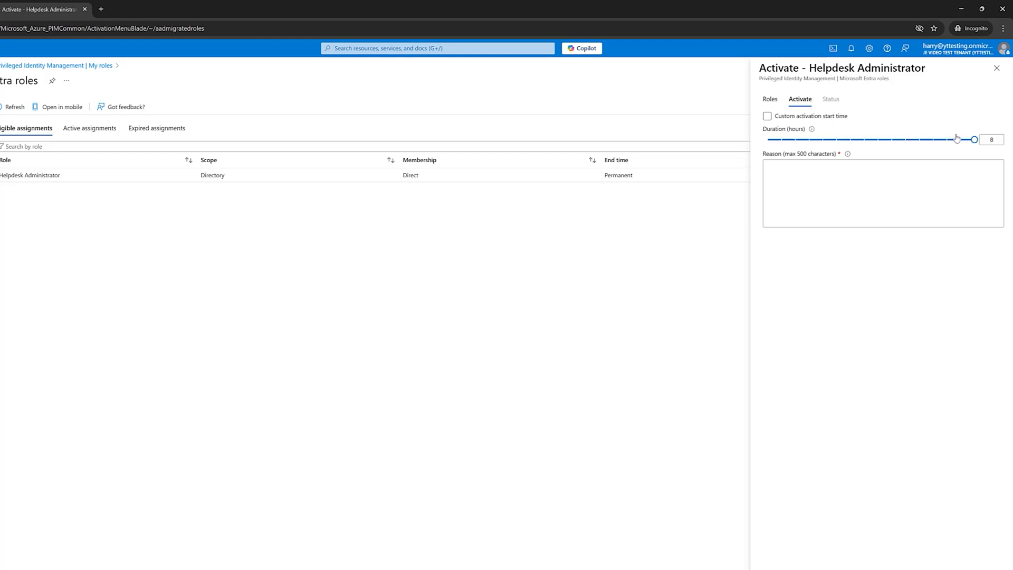
Leave the custom start time off so activation starts immediately, and set duration to 1 hour
{"action": "left_click", "coordinate": [767, 117]}
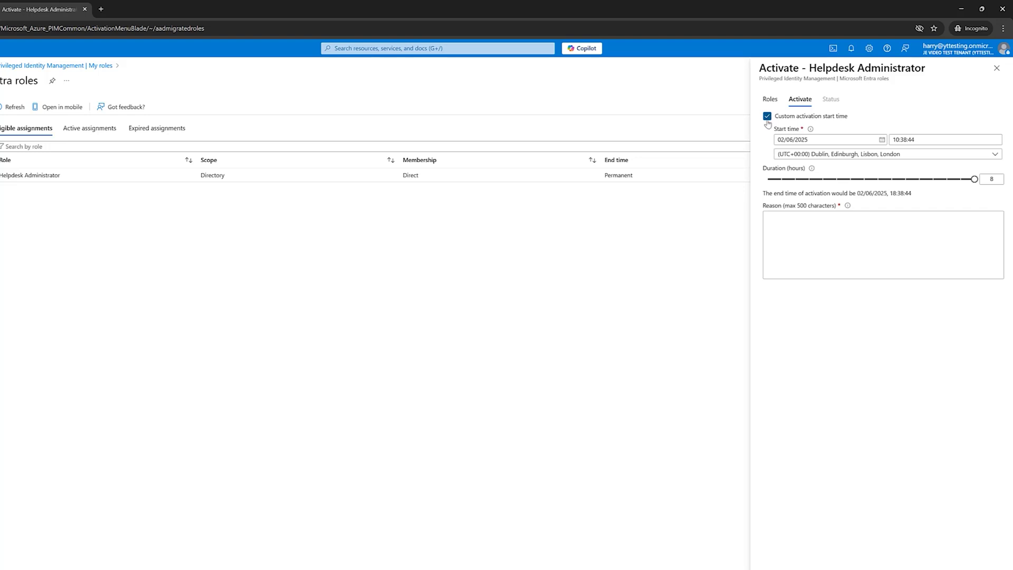
{"action": "left_click", "coordinate": [767, 118]}
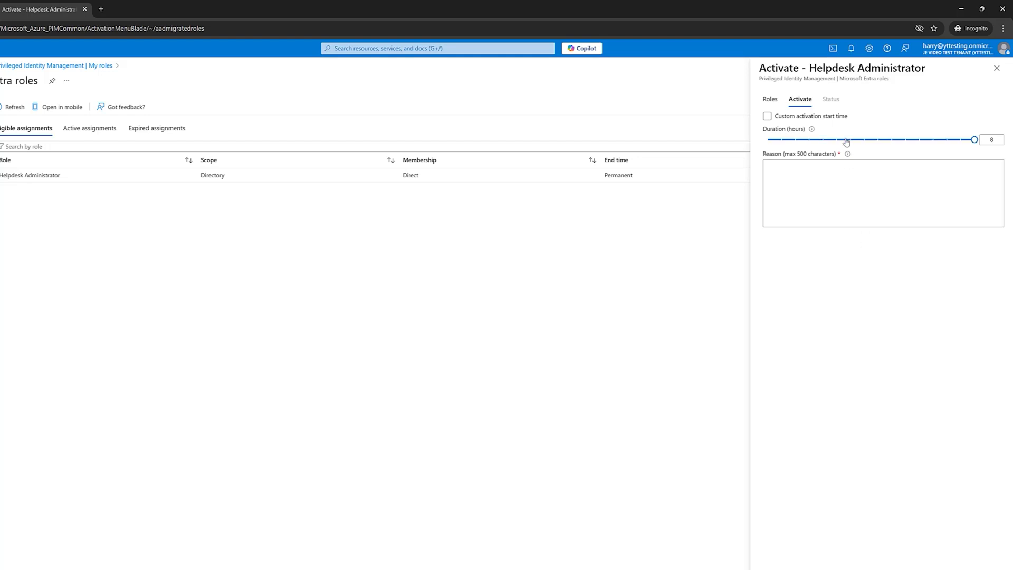
{"action": "left_click", "coordinate": [767, 117]}
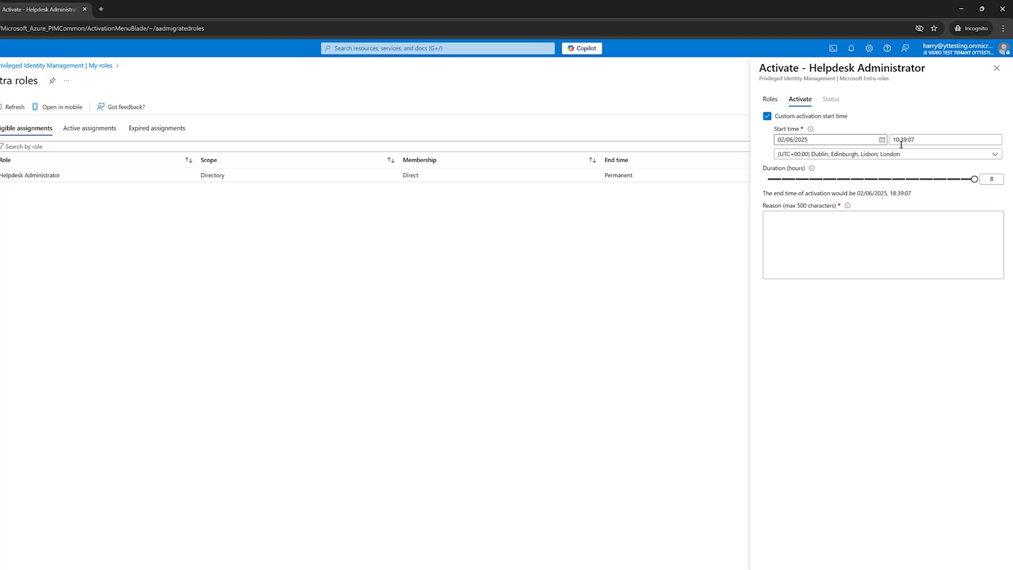
{"action": "left_click", "coordinate": [767, 116]}
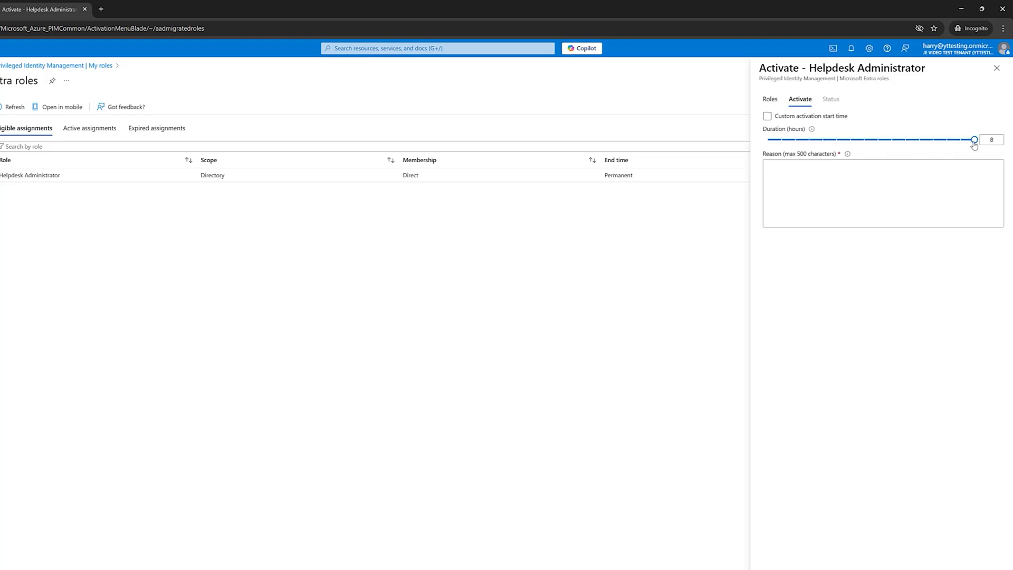
{"action": "left_click_drag", "start_coordinate": [974, 141], "coordinate": [782, 142]}
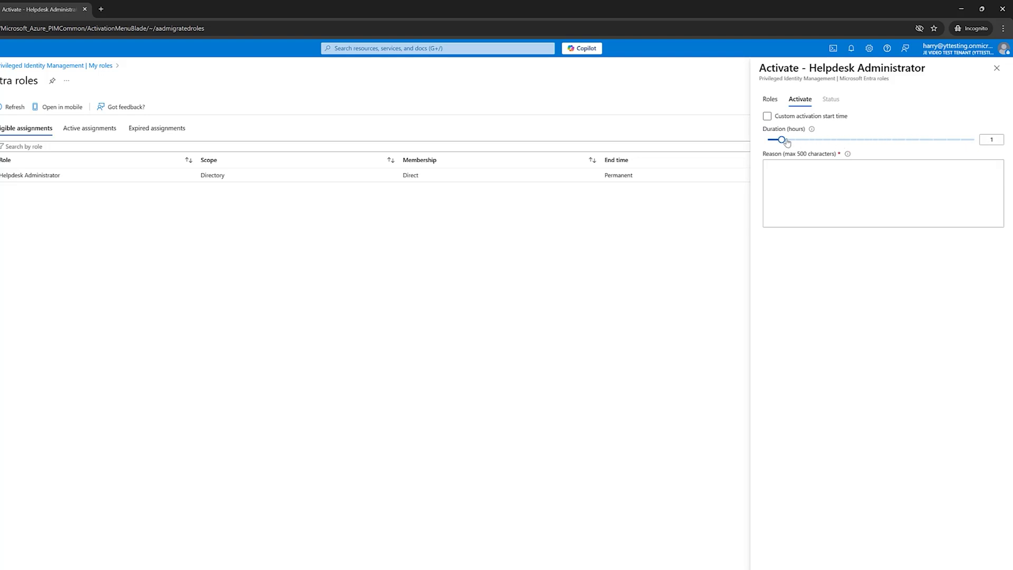
Paste the activation reason and submit the Helpdesk Administrator activation request
{"action": "left_click", "coordinate": [877, 175]}
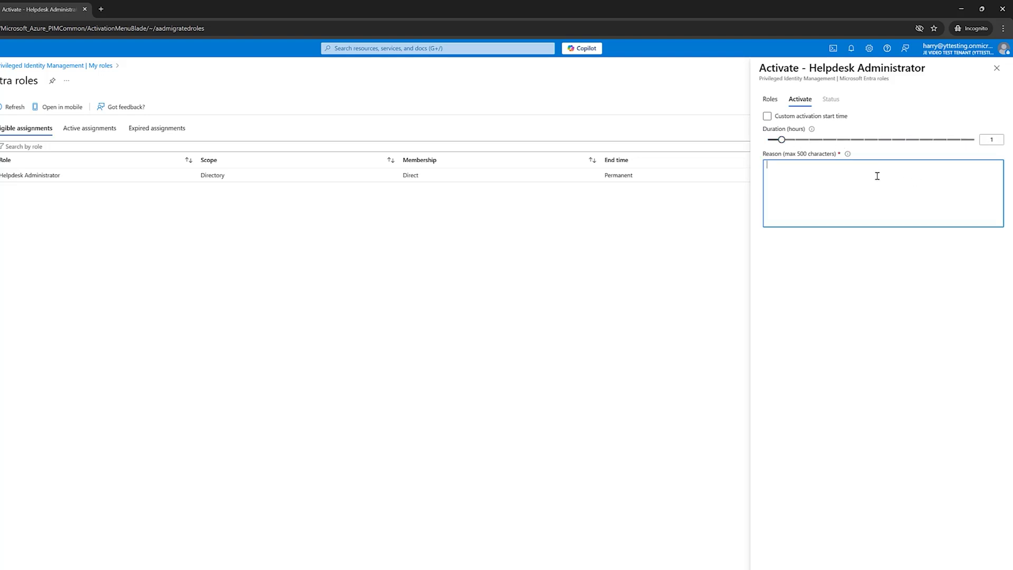
{"action": "type", "text": "I am creating two new users who are starting the business.  Roger Rabbit and Donald Trump"}
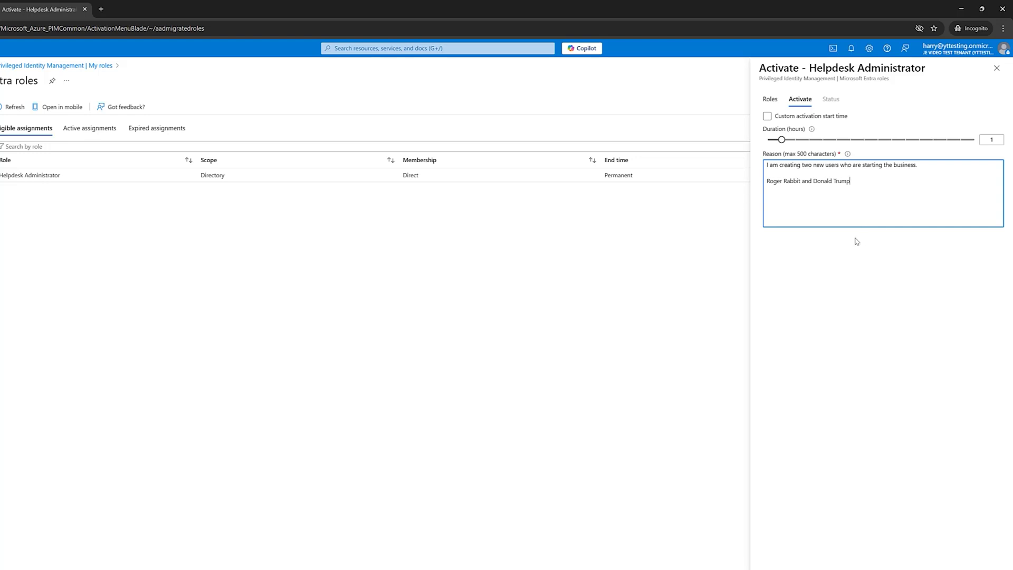
{"action": "left_click", "coordinate": [807, 539]}
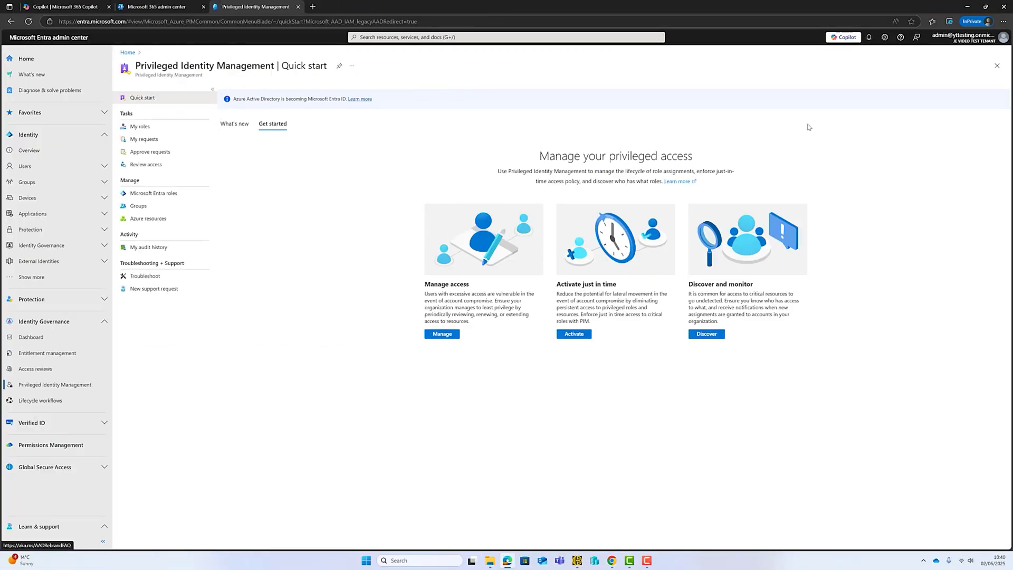
Switch to the admin's Entra admin center browser window
{"action": "mouse_move", "coordinate": [988, 43]}
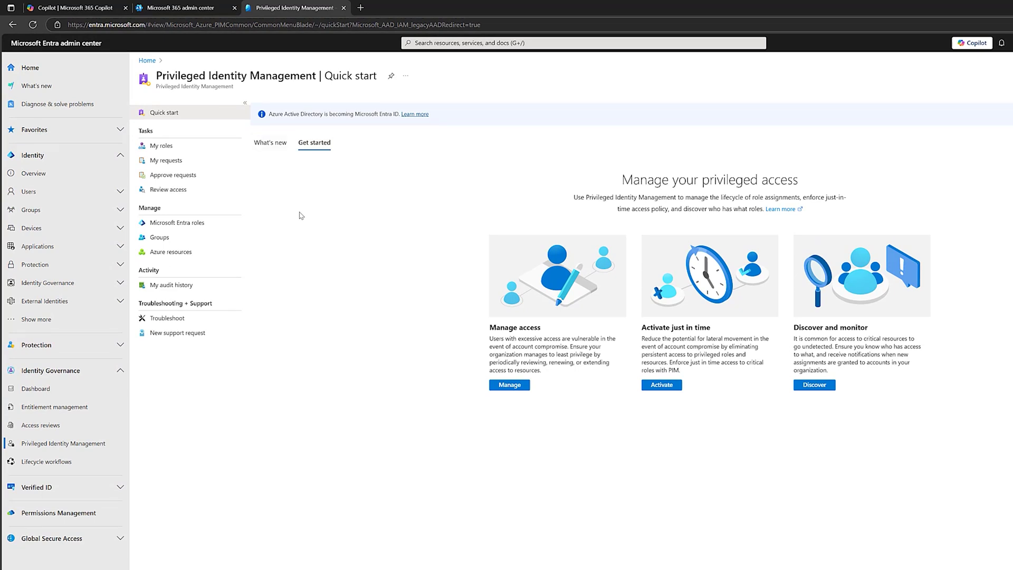
Select the pending Helpdesk Administrator request and approve it with justification 'Approved.'
{"action": "left_click", "coordinate": [173, 174]}
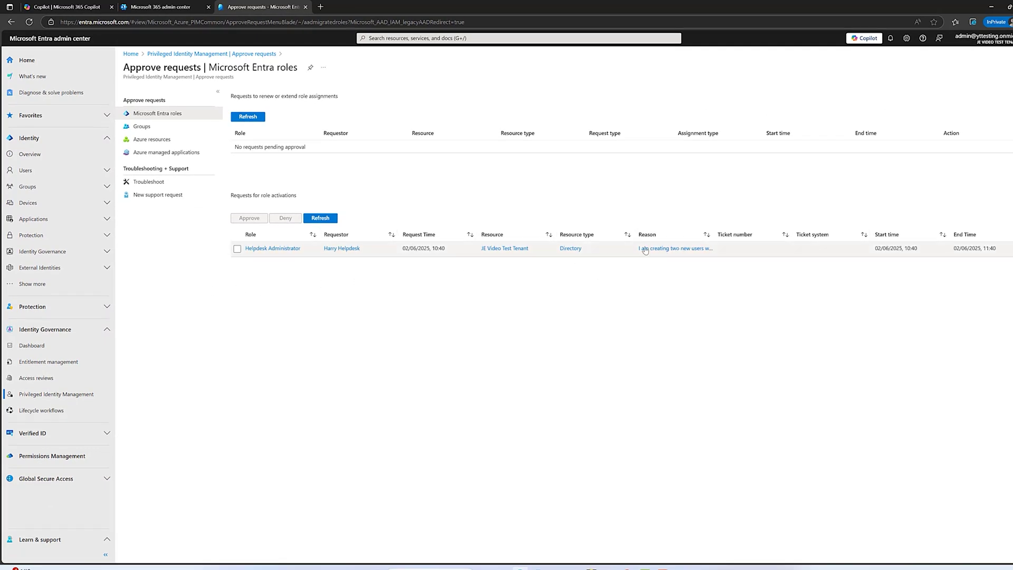
{"action": "left_click", "coordinate": [238, 249]}
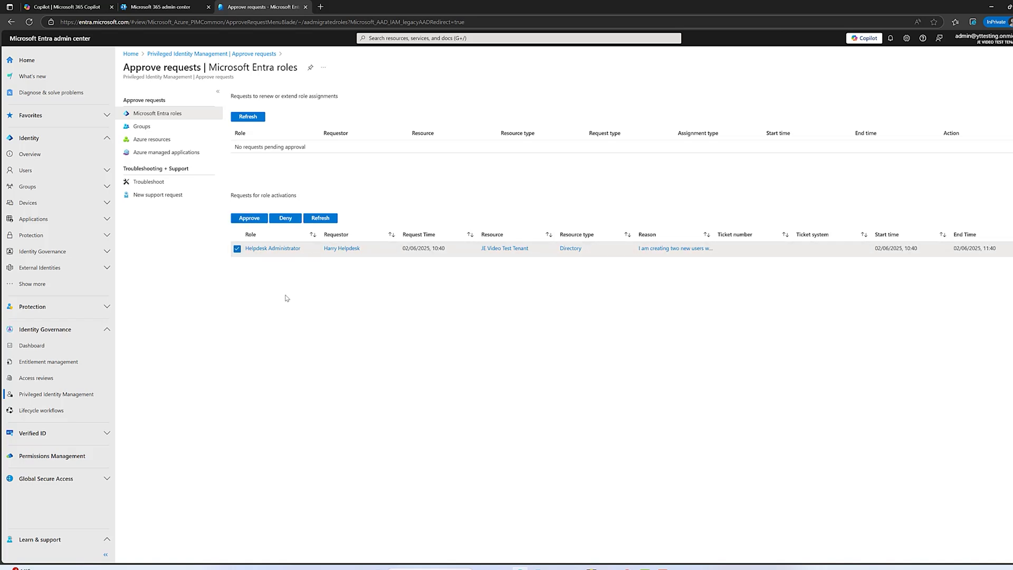
{"action": "left_click", "coordinate": [241, 219]}
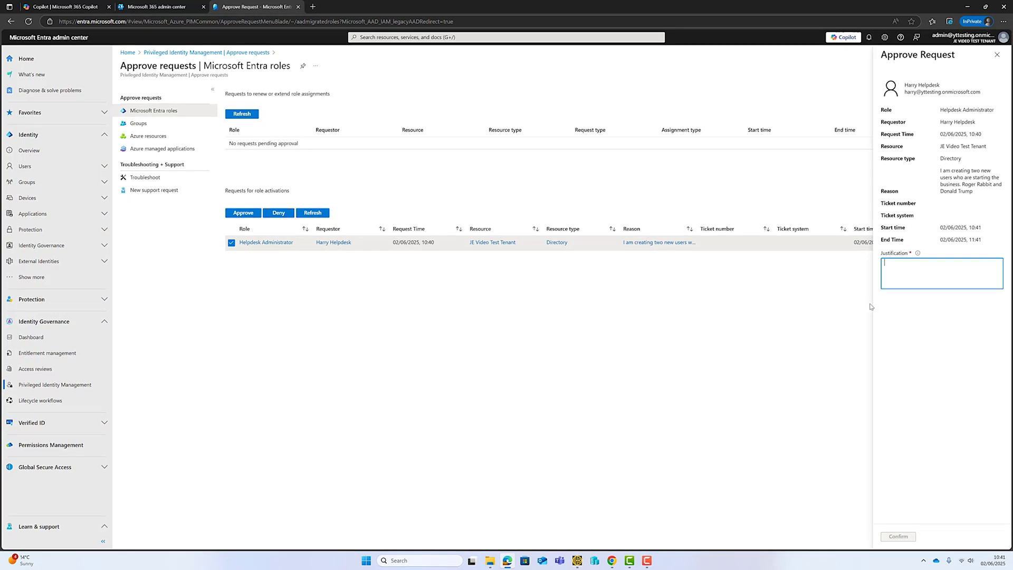
{"action": "type", "text": "Approved."}
{"action": "left_click", "coordinate": [896, 537]}
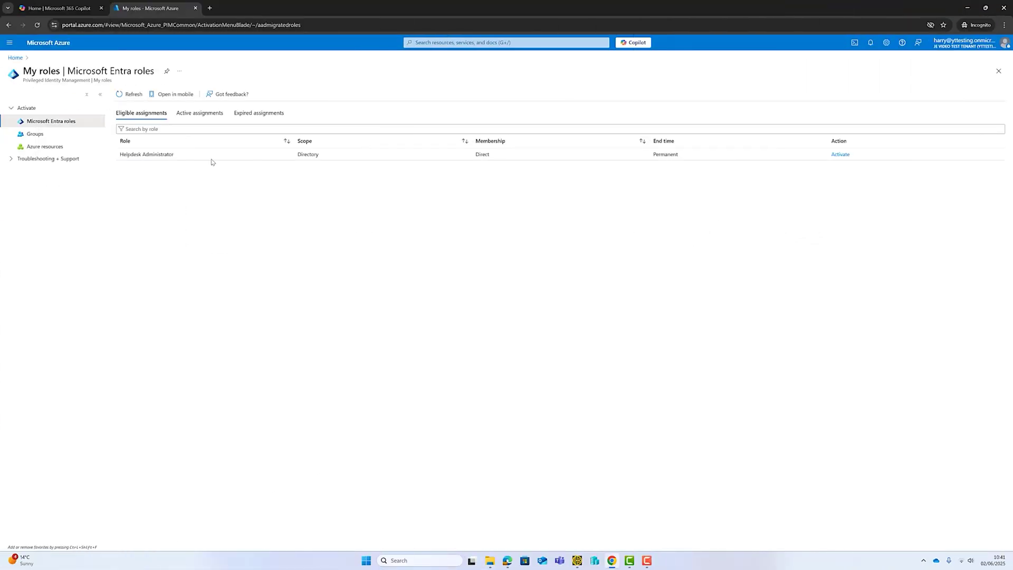
Check Active assignments to confirm Helpdesk Administrator is now active
{"action": "left_click", "coordinate": [198, 113]}
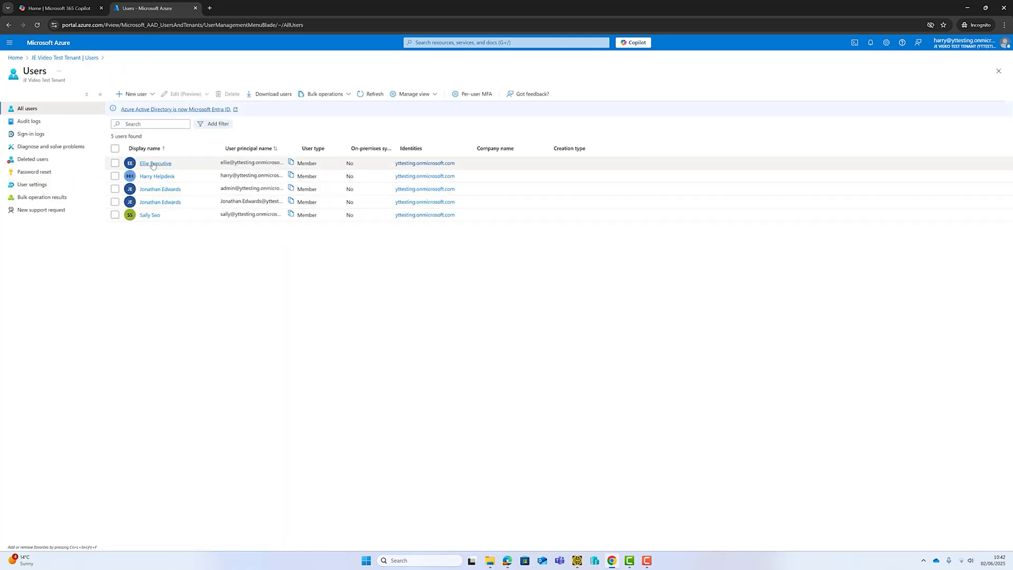
Open a user's profile from the Users list and choose Reset password
{"action": "left_click", "coordinate": [154, 163]}
{"action": "left_click", "coordinate": [259, 96]}
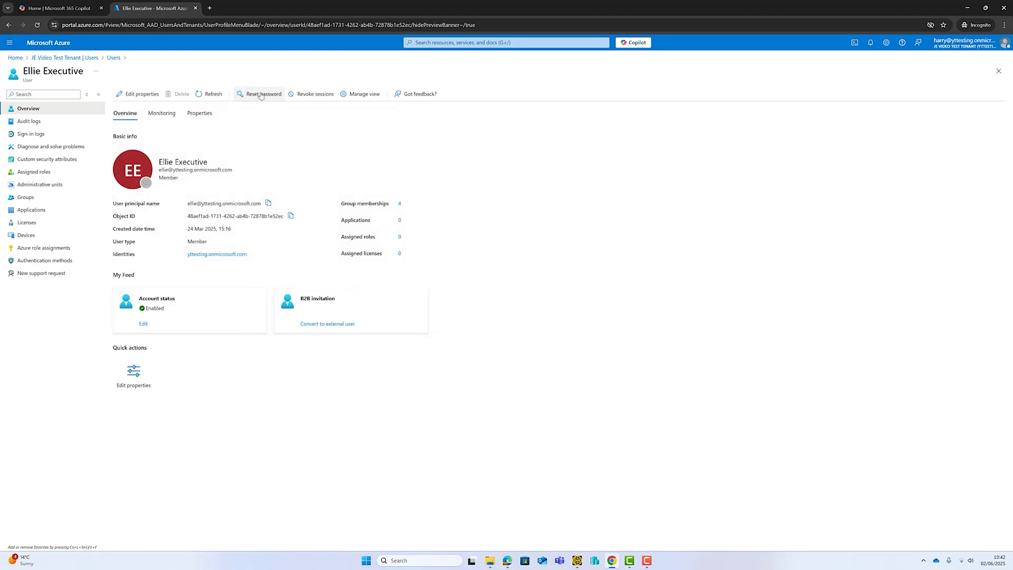